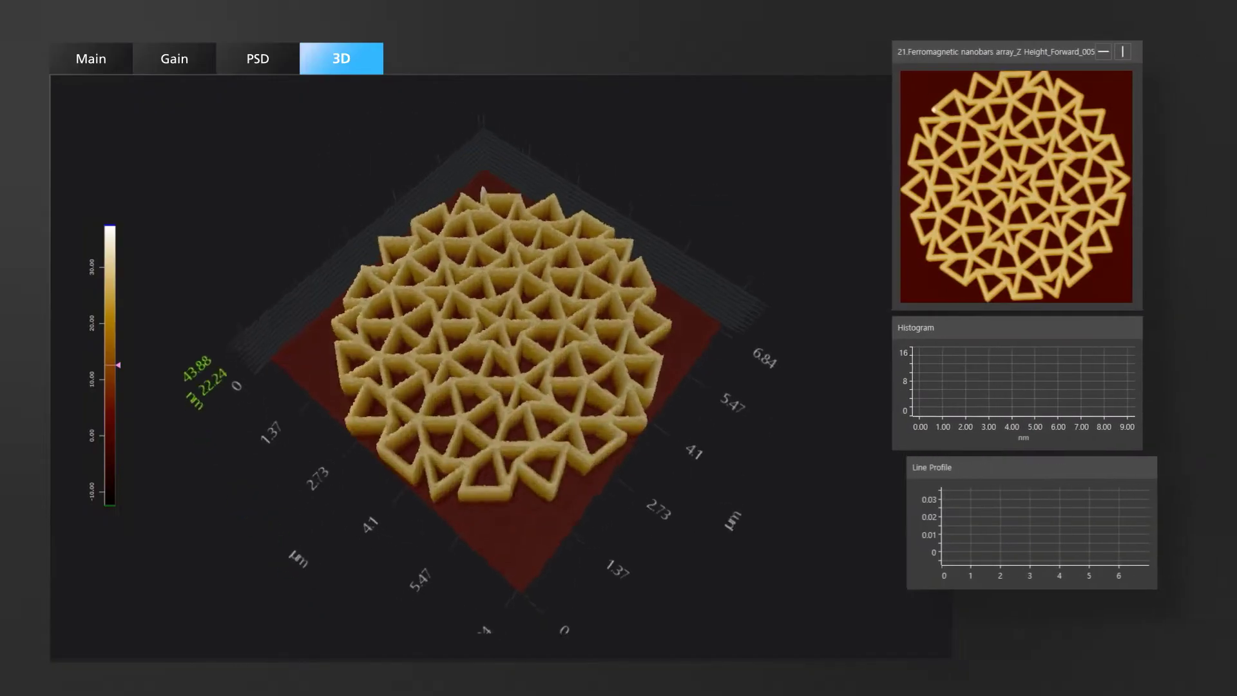
Add red and blue cross-section planes to the 3D nanobar image, filling the line profile and histogram.
click(1103, 51)
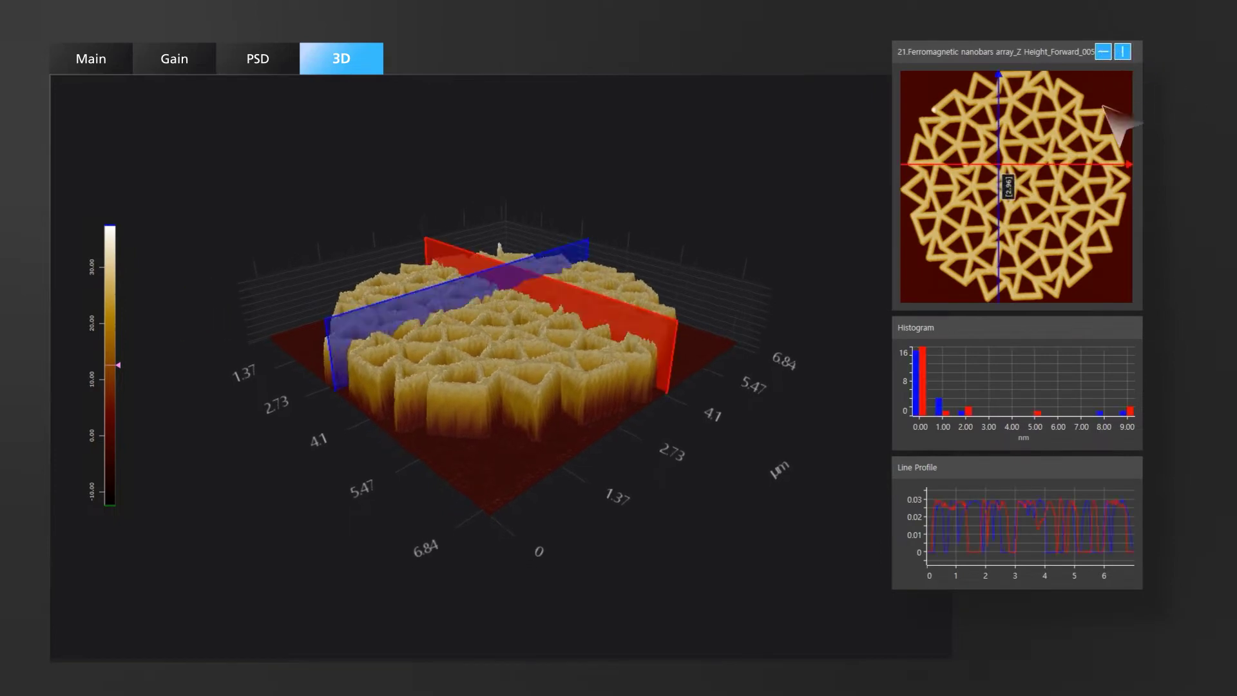